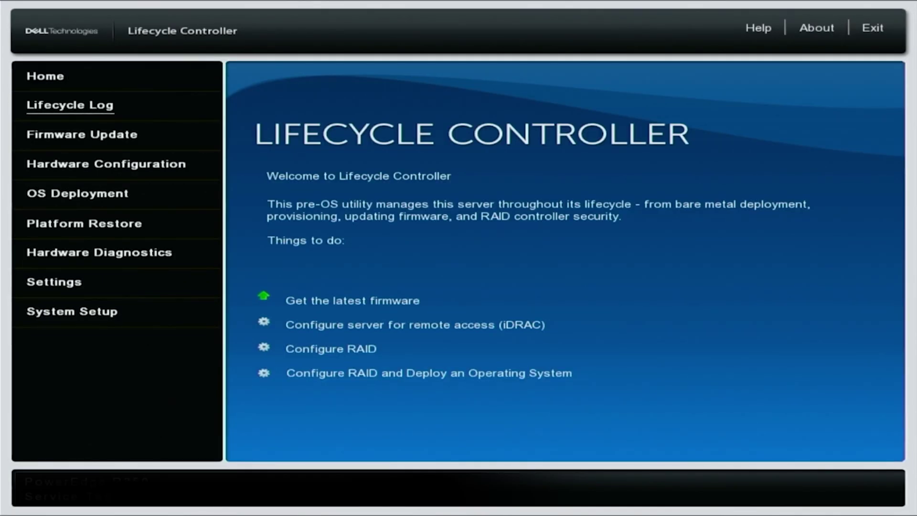
Launch the firmware update wizard with Network Share (CIFS/NFS/HTTP/HTTPS) as the repository.
key(Return)
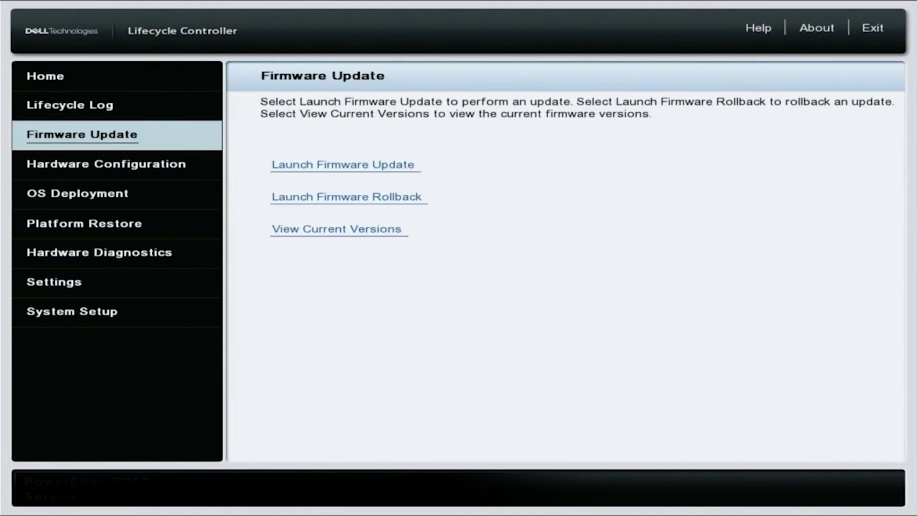
key(Tab)
key(Return)
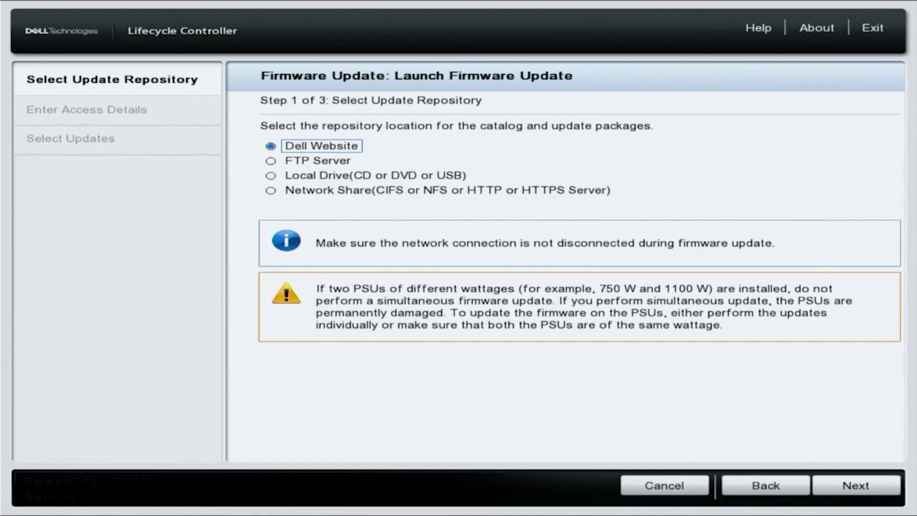
key(Down)
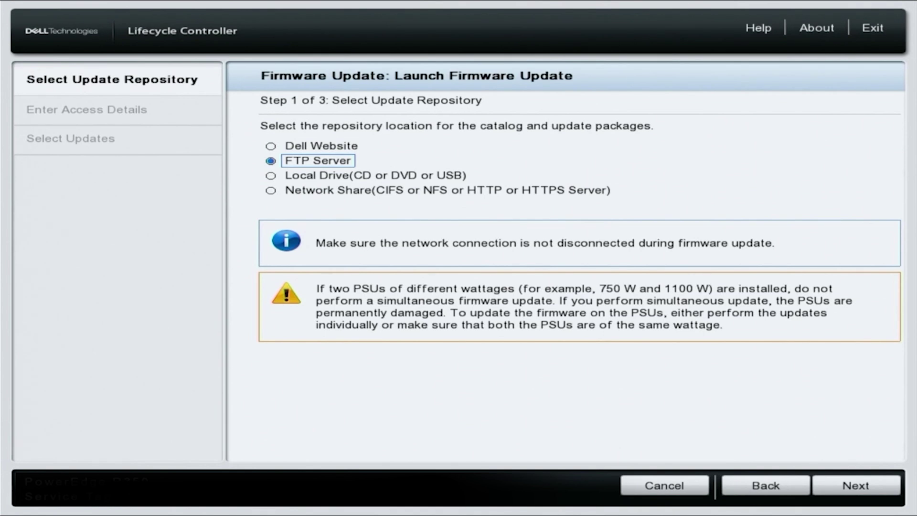
key(Down)
key(Down)
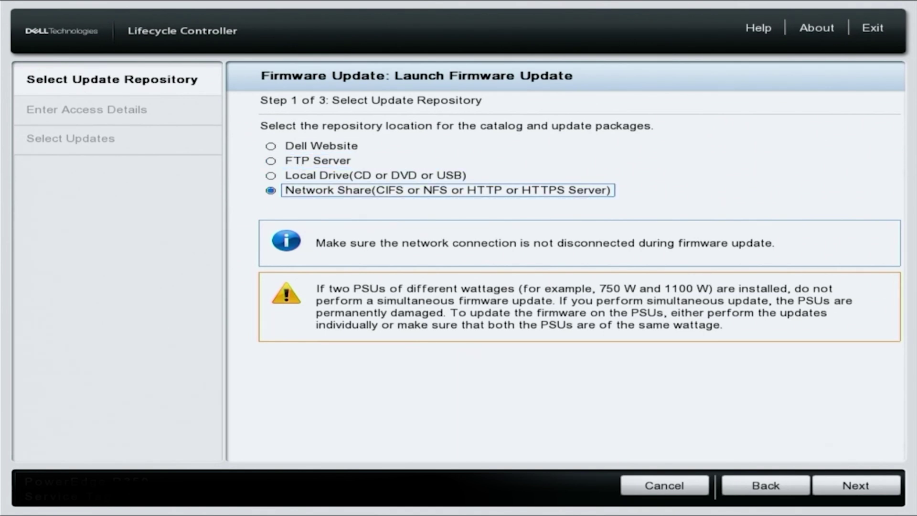
key(Tab)
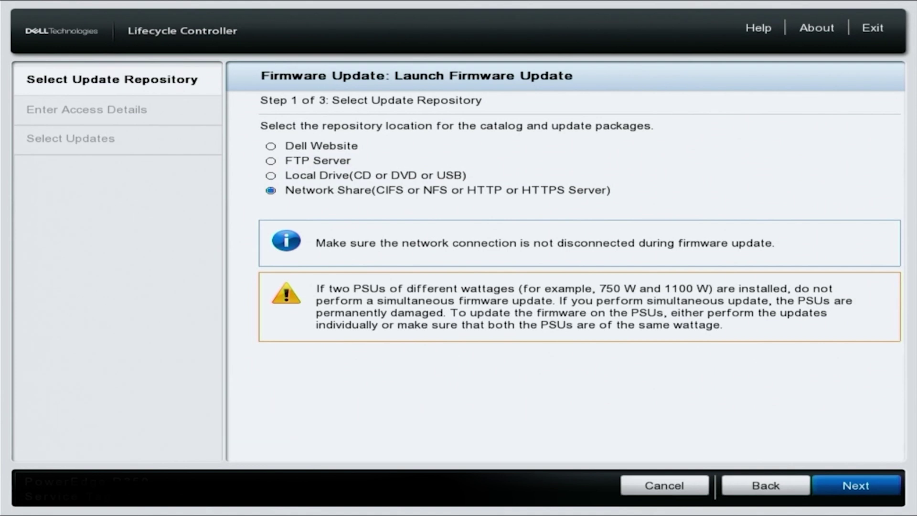
key(Return)
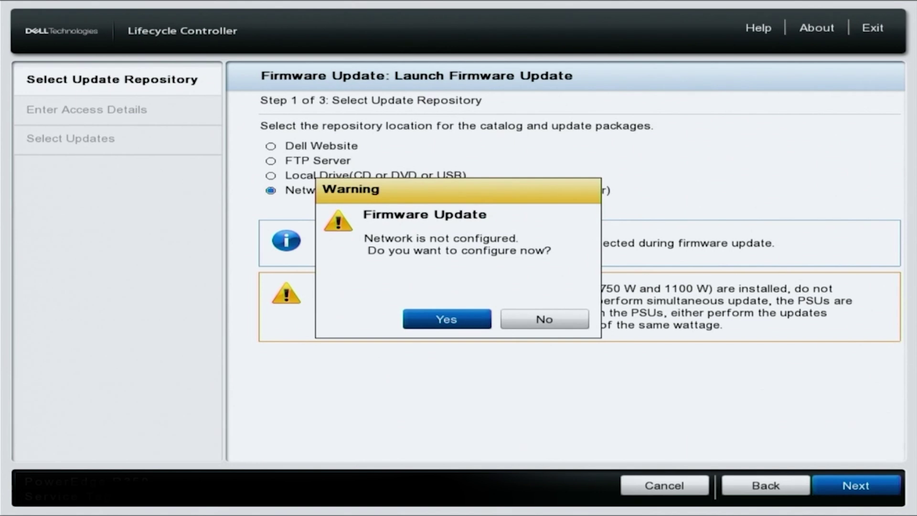
Agree to configure the network and set the IPv4 IP Address Source to DHCP.
key(Escape)
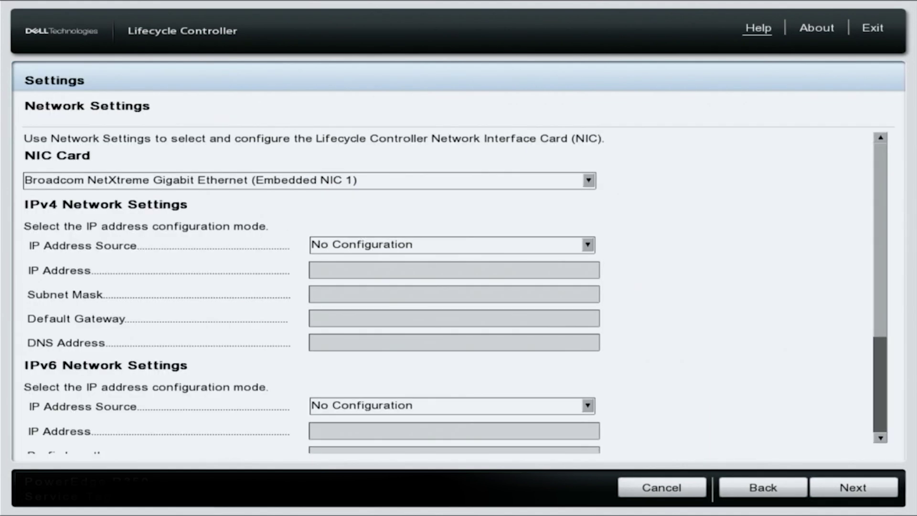
key(Tab)
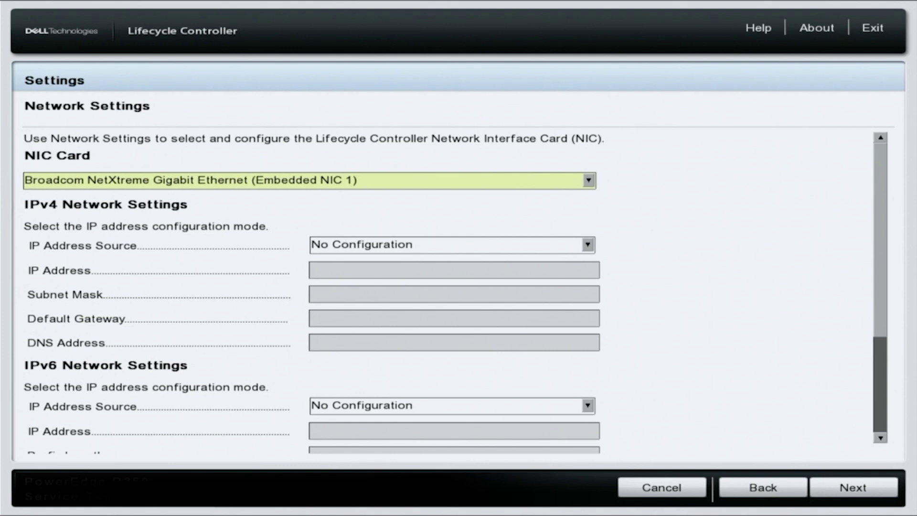
key(Tab)
key(Return)
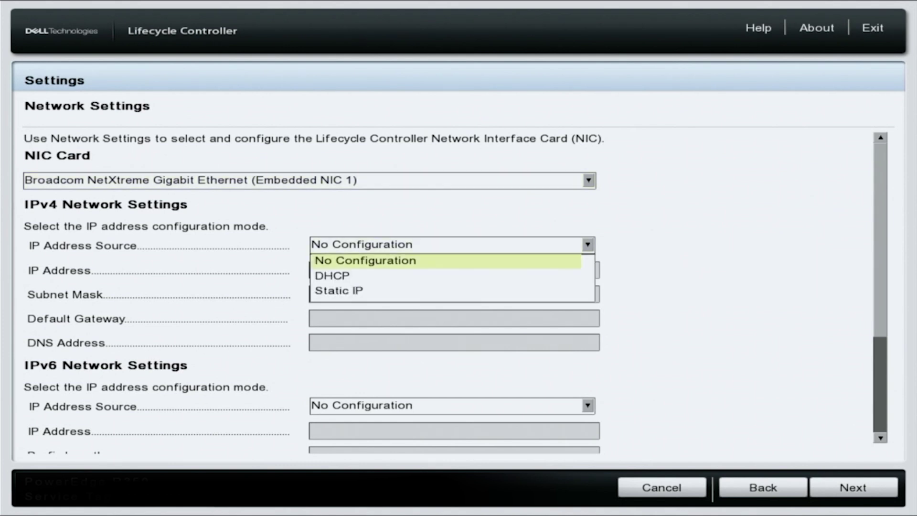
key(Down)
key(Return)
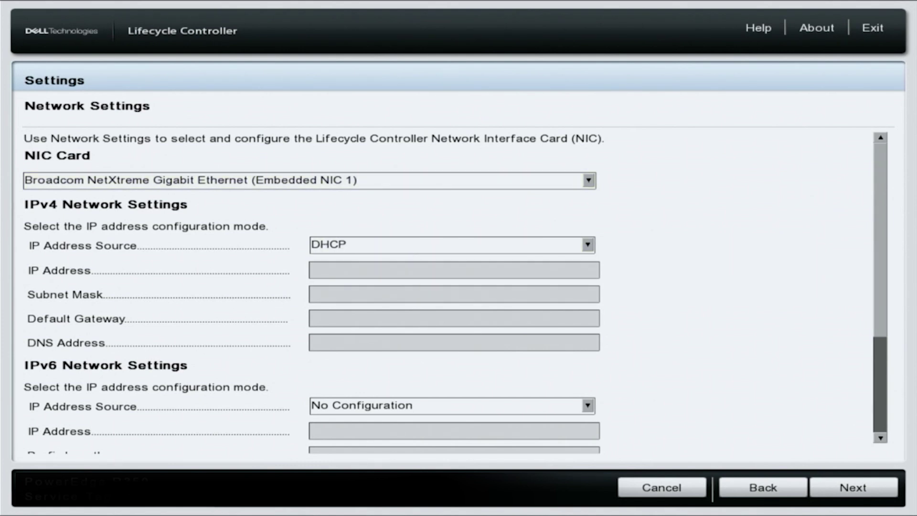
Apply the DHCP network settings and acknowledge the success message.
key(Tab)
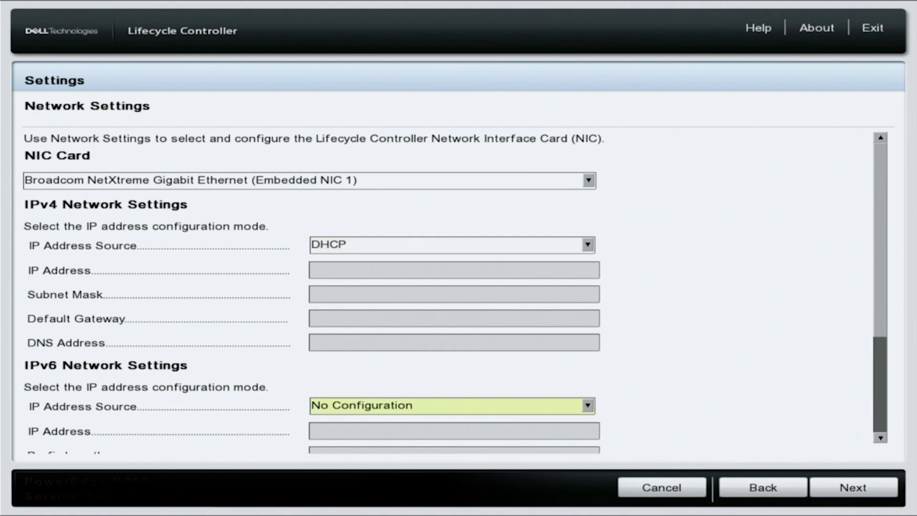
key(Tab)
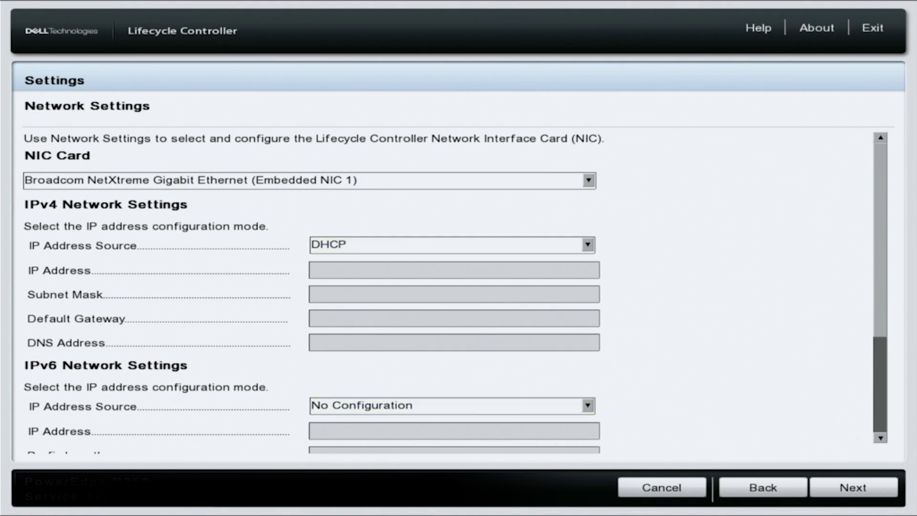
key(Tab)
key(Return)
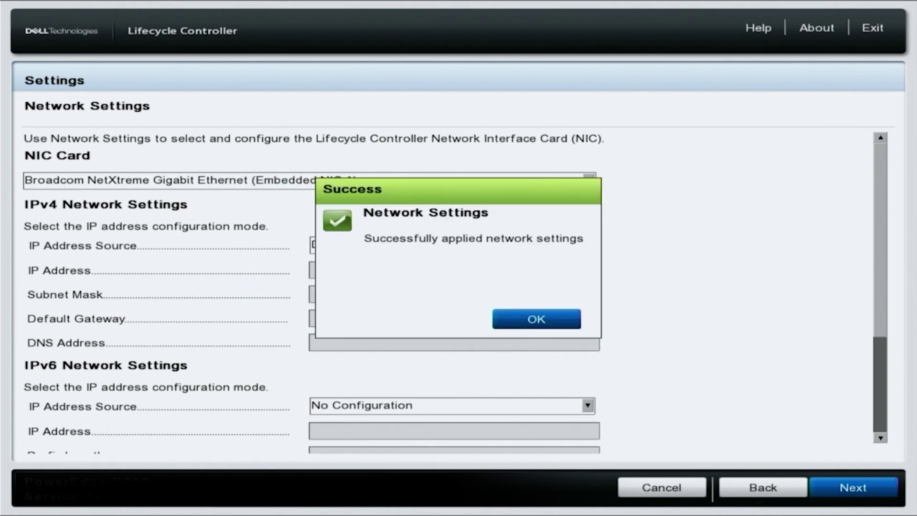
key(Return)
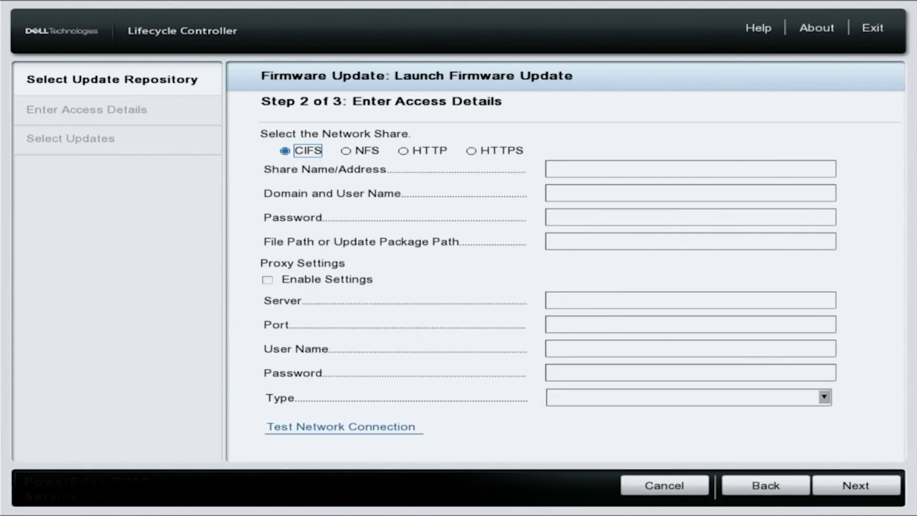
Choose HTTPS as the share type with address downloads.dell.com and continue.
click(346, 151)
click(403, 151)
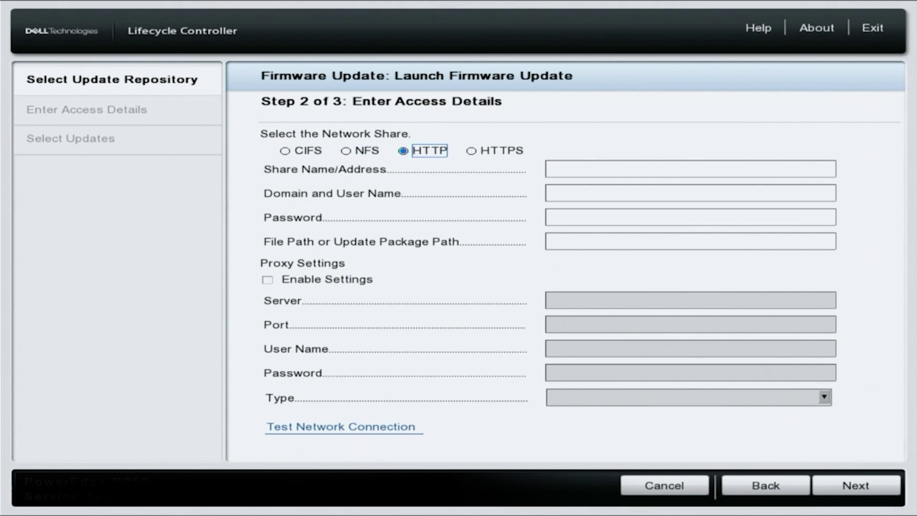
click(471, 151)
click(690, 168)
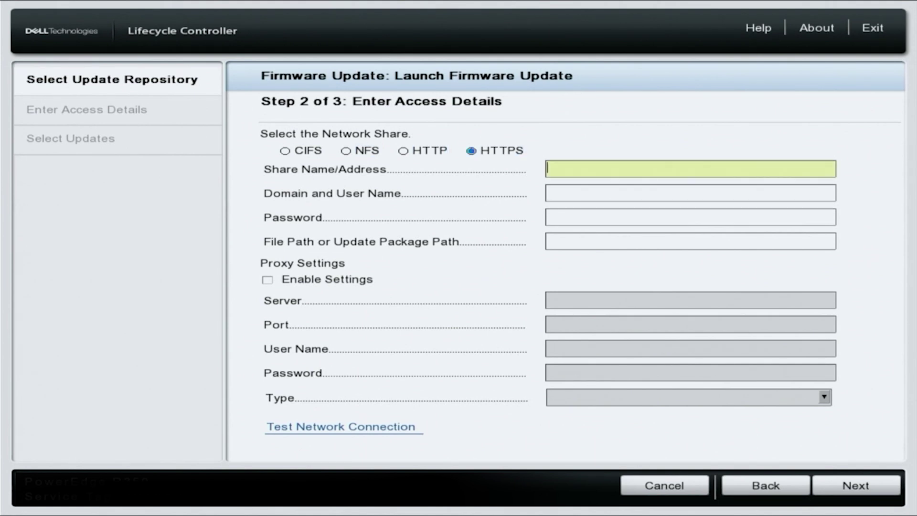
text(downloads.)
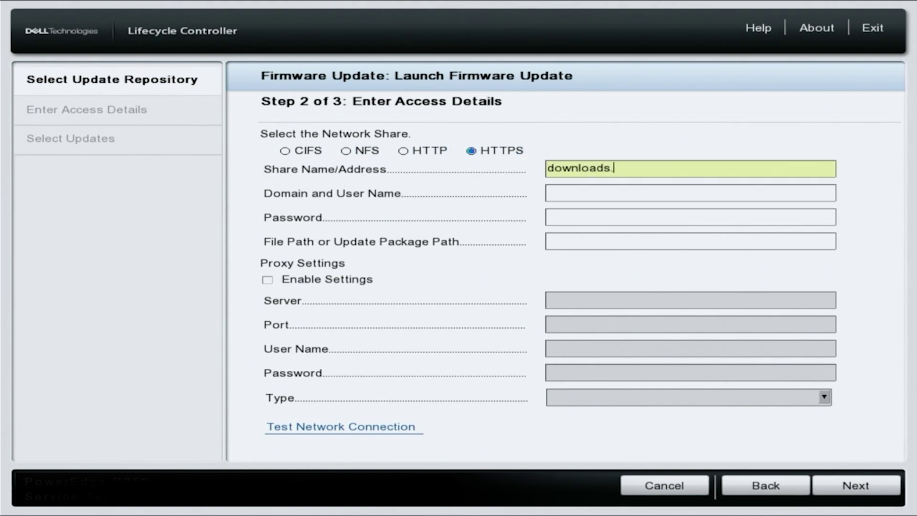
text(dell.com)
key(Tab)
key(Tab)
key(Tab)
key(Tab)
key(Tab)
key(Tab)
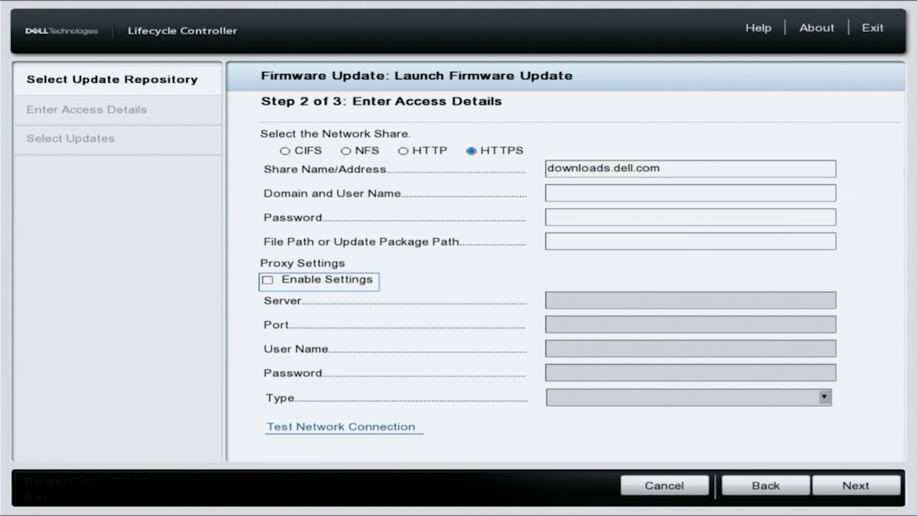
key(Return)
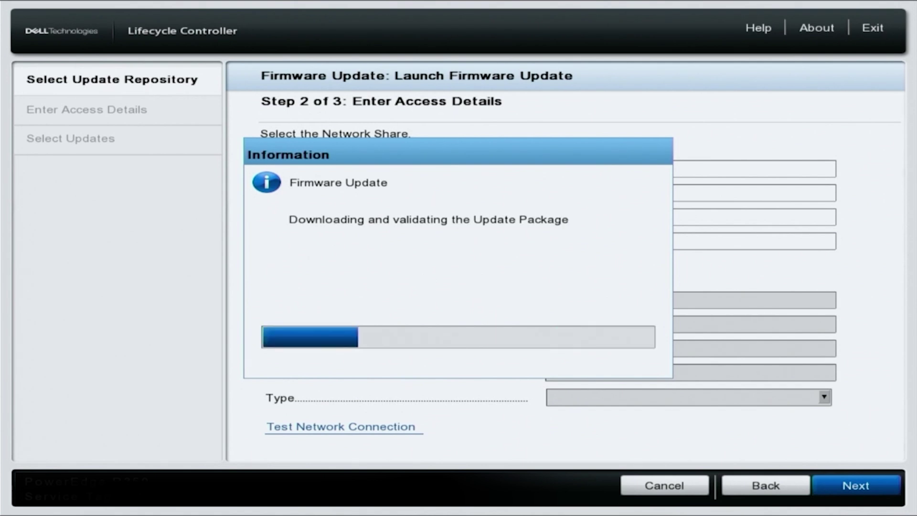
Accept the HTTPS warning and let the catalog 23.09.15 update list load.
key(Return)
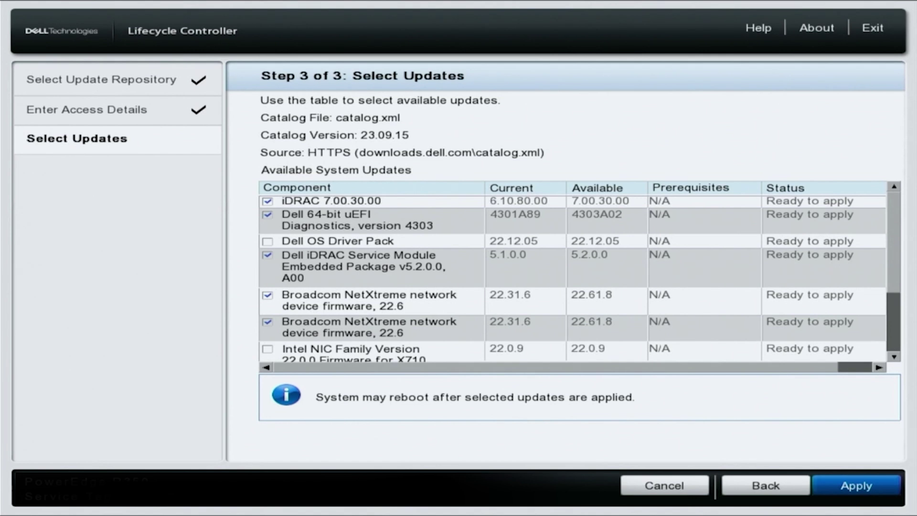
key(Tab)
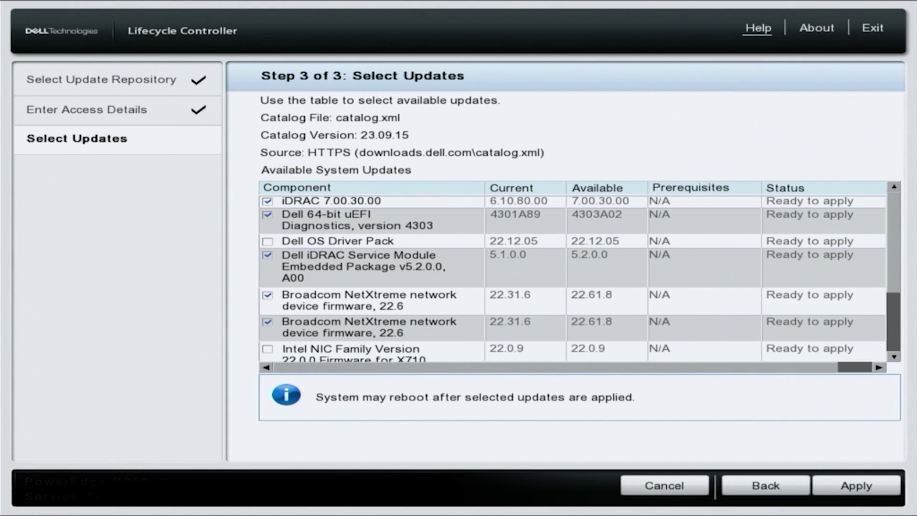
Apply the checked updates from the Select Updates page, starting package 1 of 4.
click(855, 486)
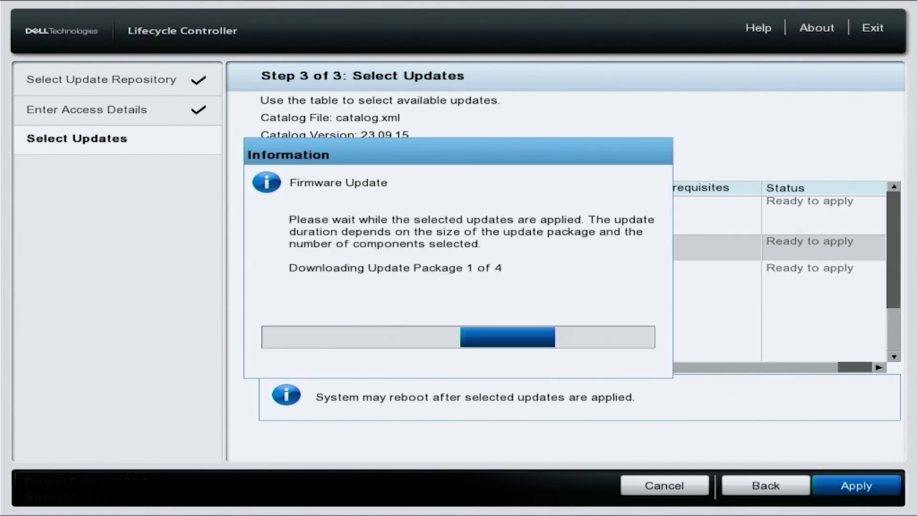